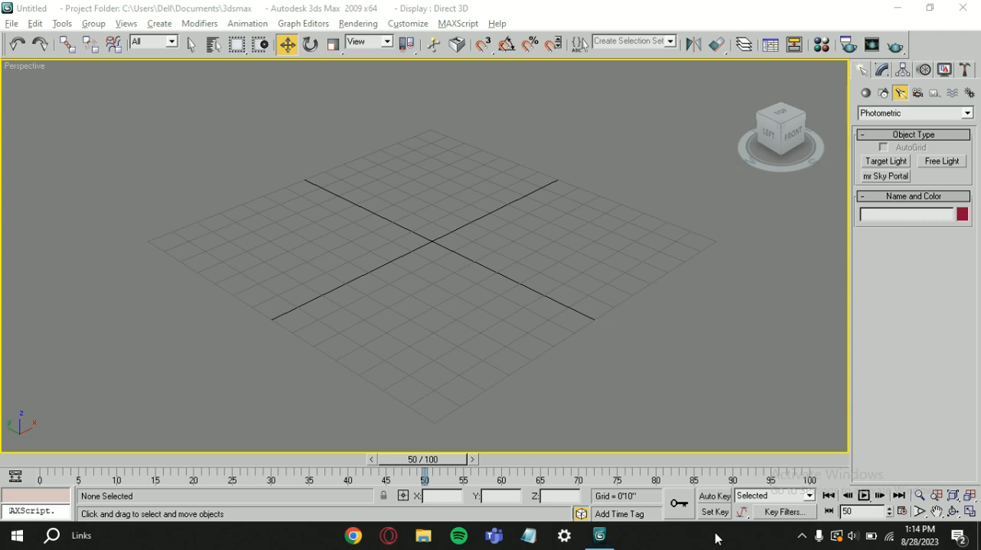
Create a standard box at the centre of the grid, about 2'5" long, 3'0" wide and 3'2" high.
left_click(865, 92)
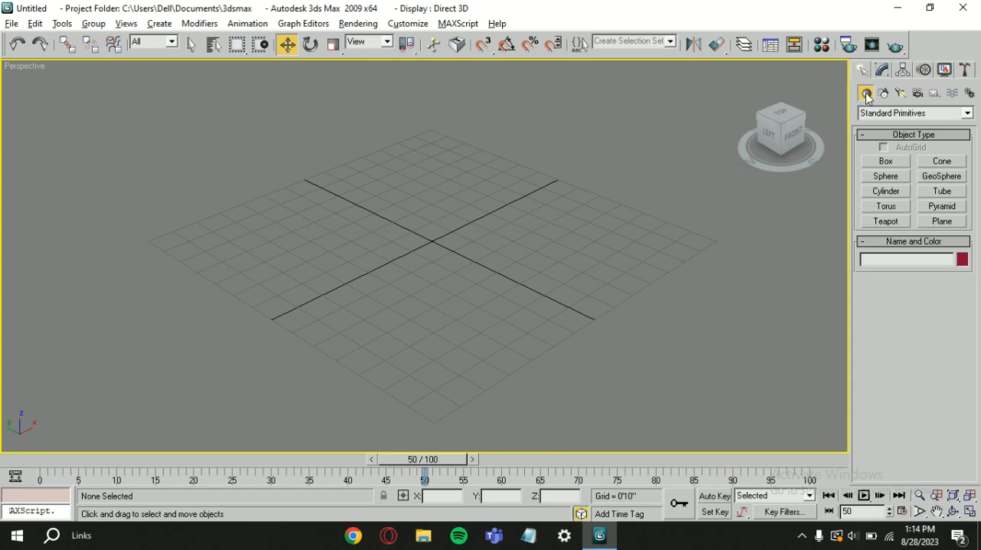
left_click(889, 163)
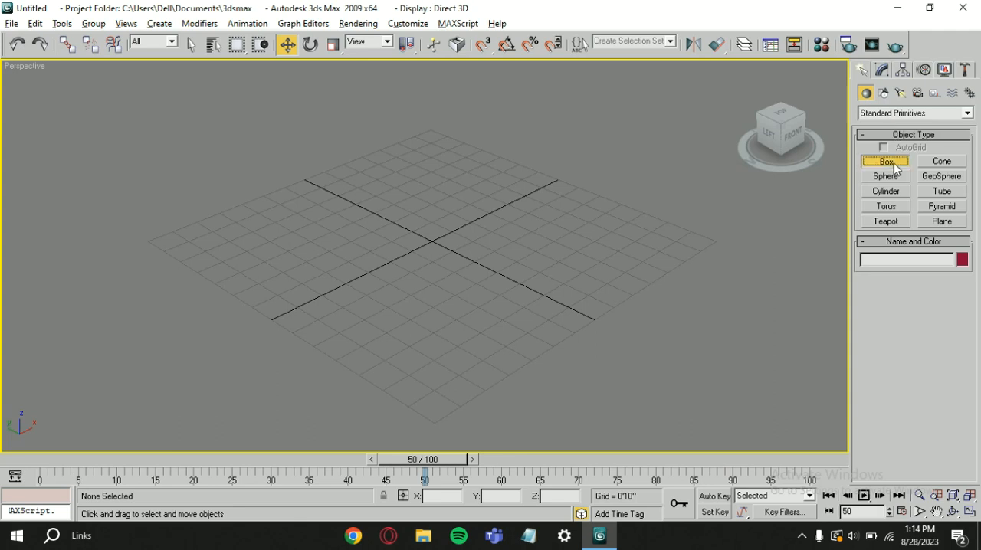
left_click_drag(433, 218, 429, 276)
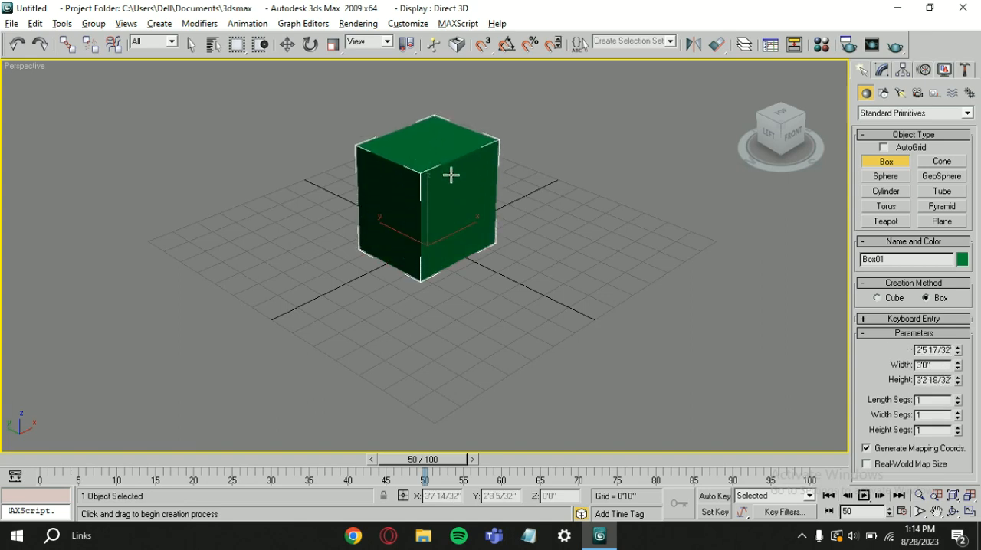
left_click(451, 176)
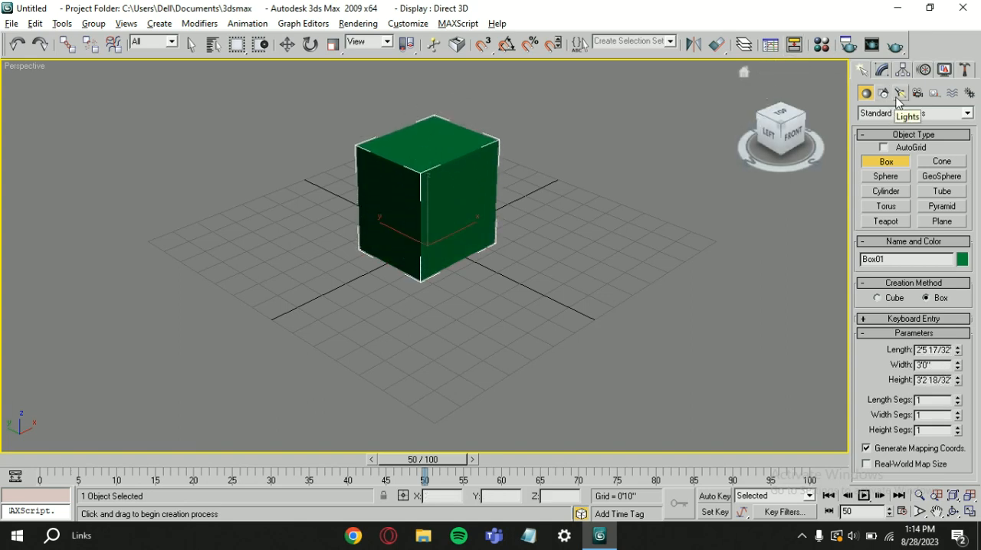
Render the perspective view of the unlit box, view the image, and close the rendered frame.
left_click(354, 24)
left_click(356, 24)
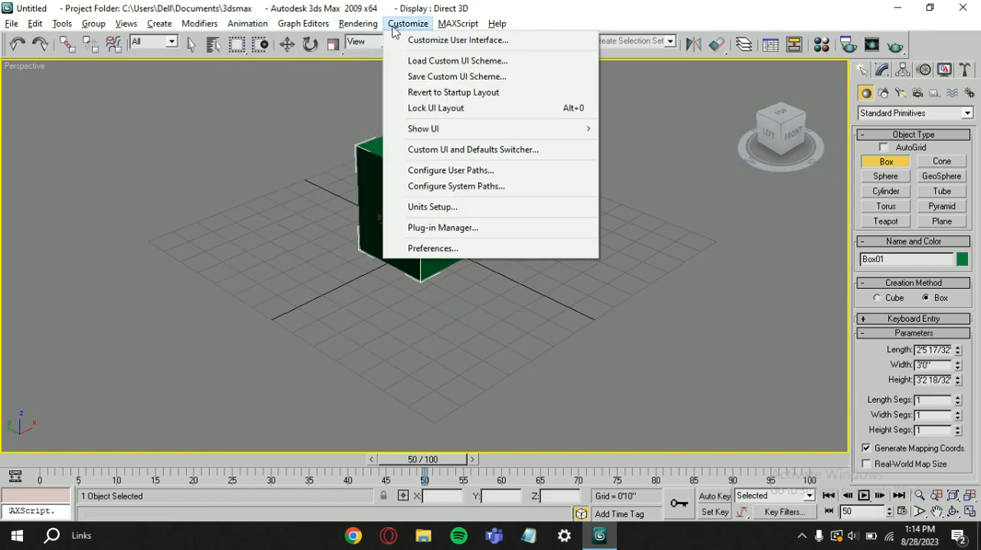
mouse_move(377, 26)
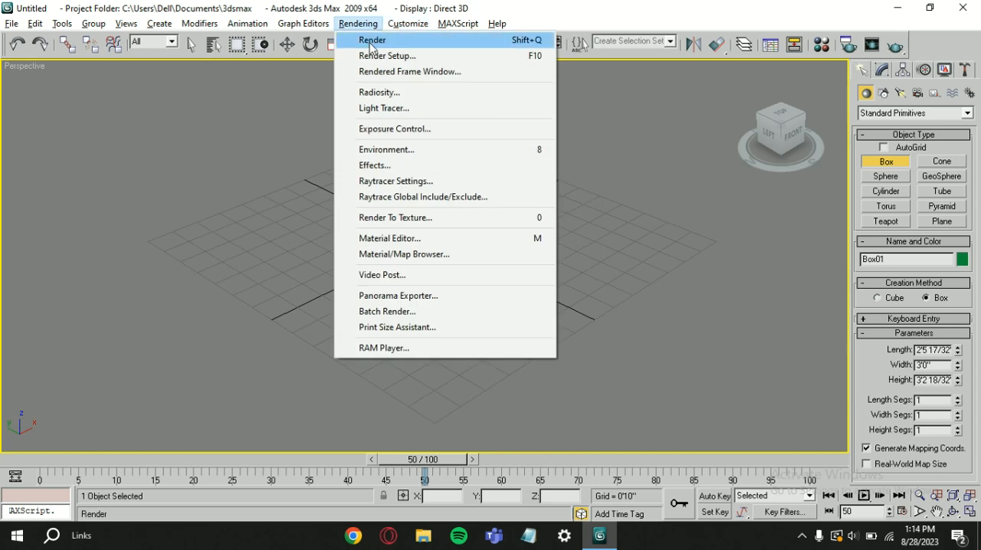
left_click(372, 42)
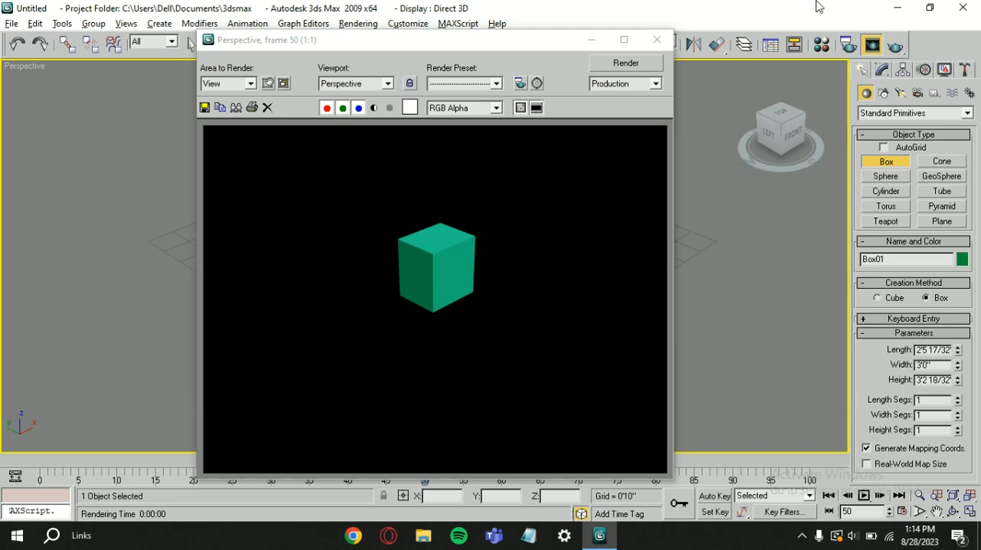
left_click(657, 39)
Set the render output width to 651 in the render setup and close the setup.
left_click(359, 24)
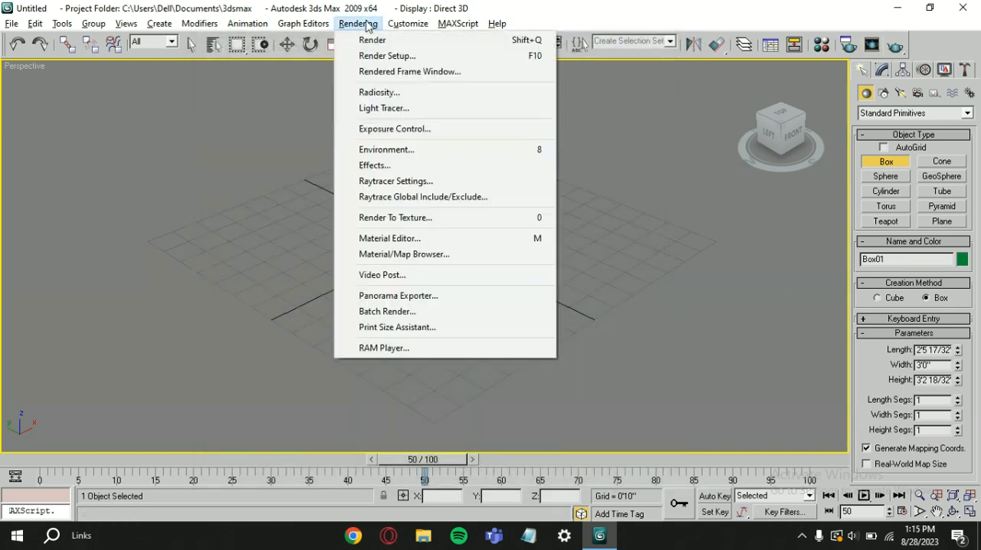
left_click(410, 56)
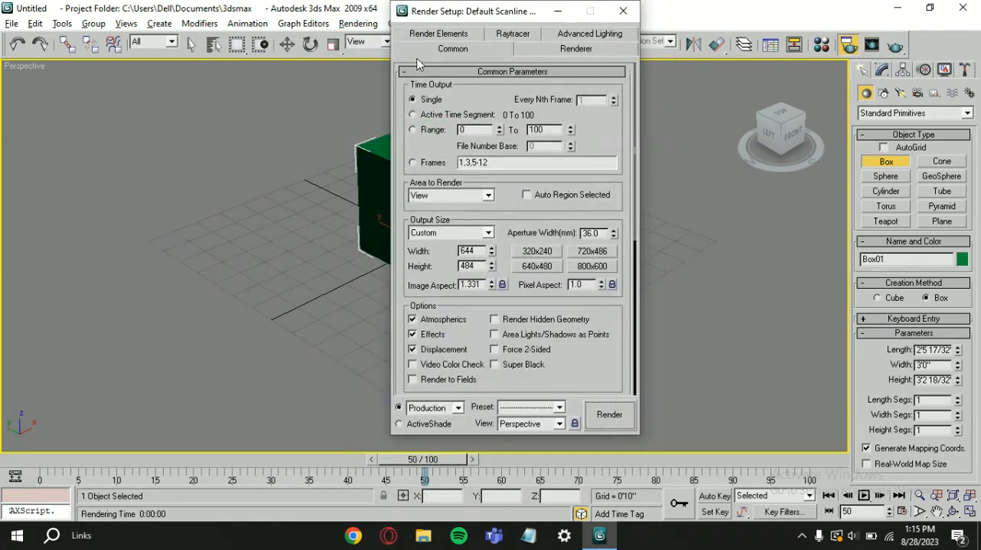
left_click(492, 249)
scroll(476, 252, "up", 3)
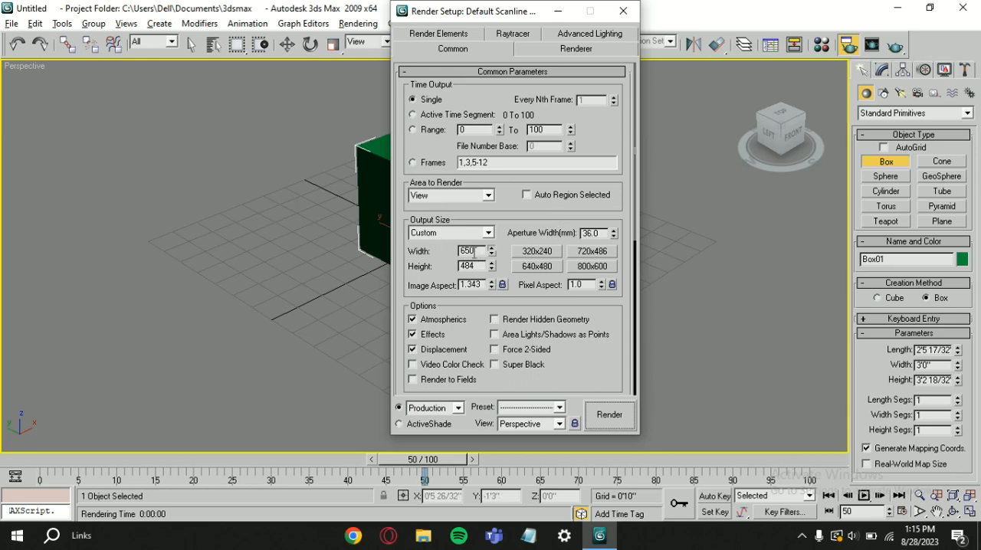
left_click(467, 267)
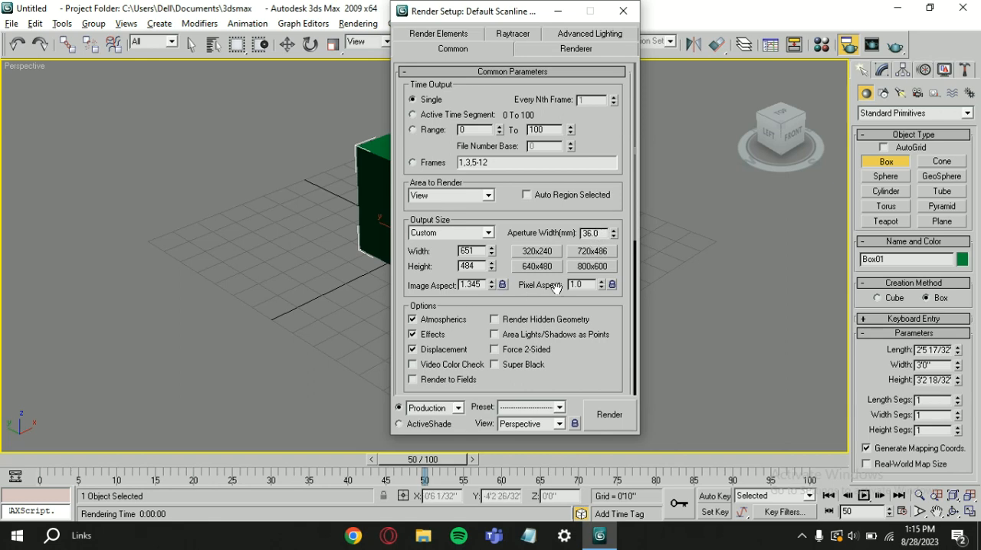
left_click(624, 11)
Leave box creation and place a photometric target light in front of the box's front face, about 5'4" from its target near the box.
left_click_drag(555, 156, 528, 214)
right_click(529, 214)
key("w")
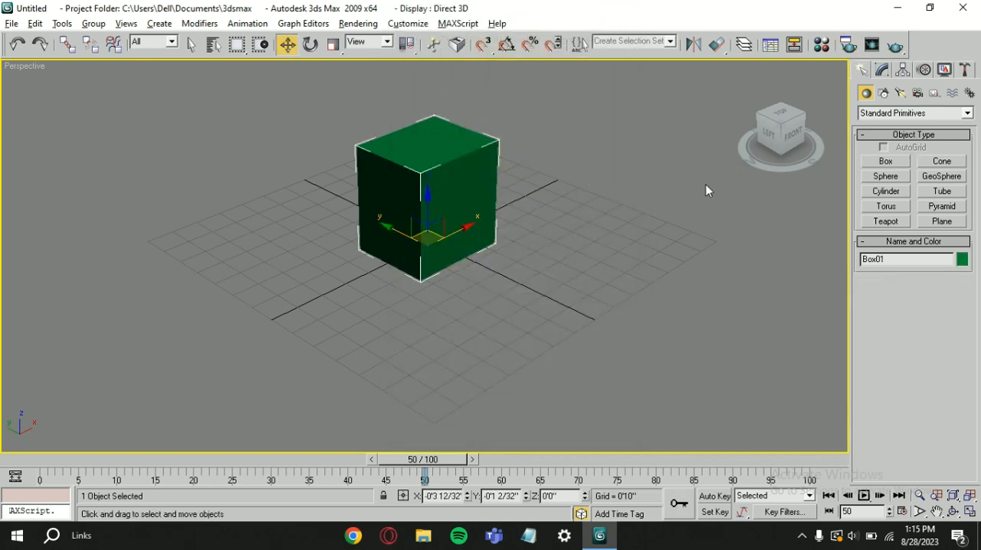
left_click(902, 94)
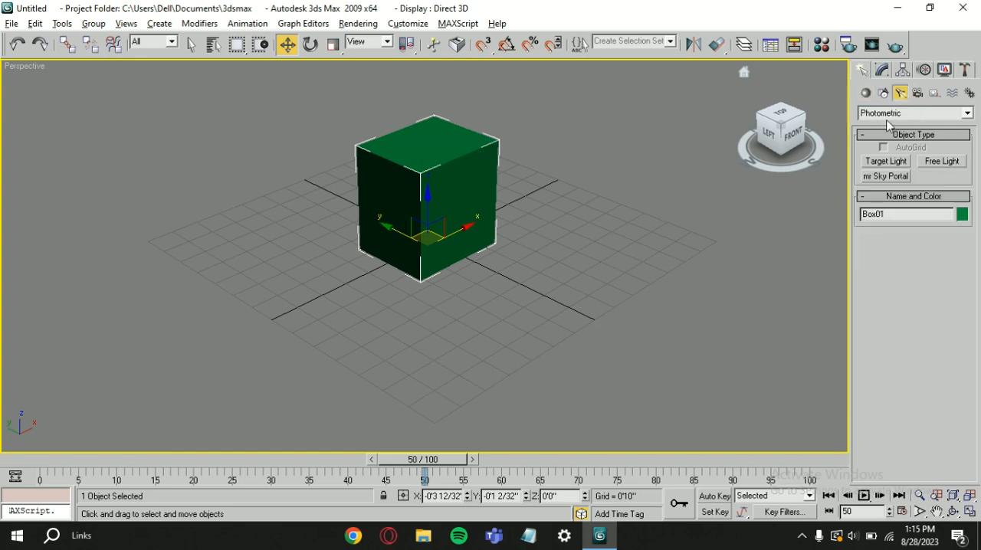
left_click(886, 161)
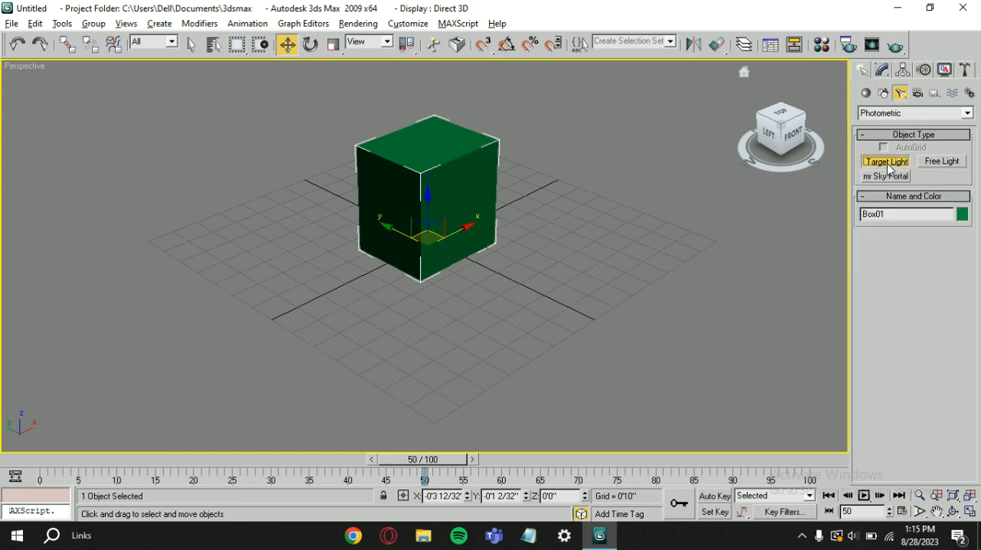
left_click_drag(650, 307, 482, 276)
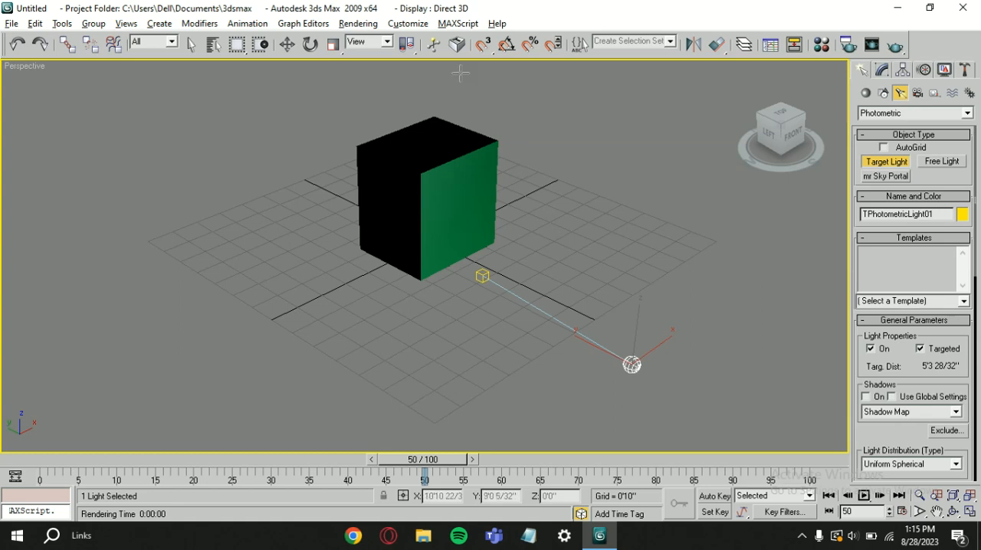
Render the box lit by the single target light, zoom in on the lit face, and close the rendered frame.
left_click(343, 24)
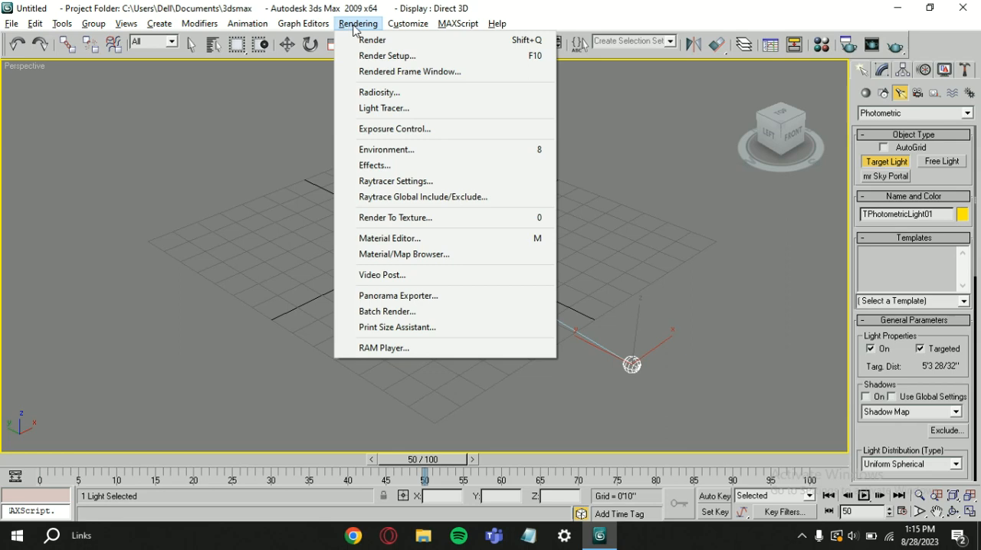
left_click(375, 36)
scroll(452, 337, "up", 1)
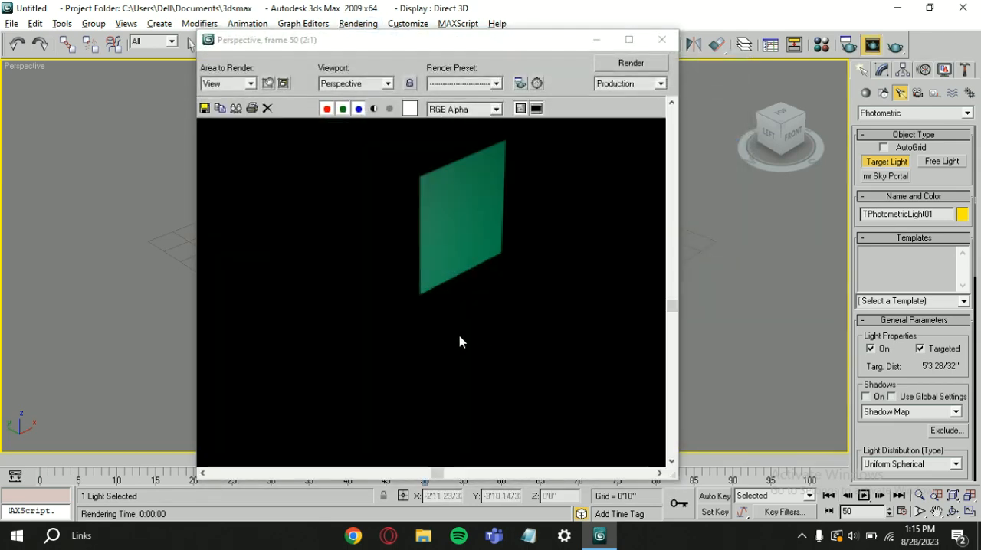
scroll(490, 251, "down", 1)
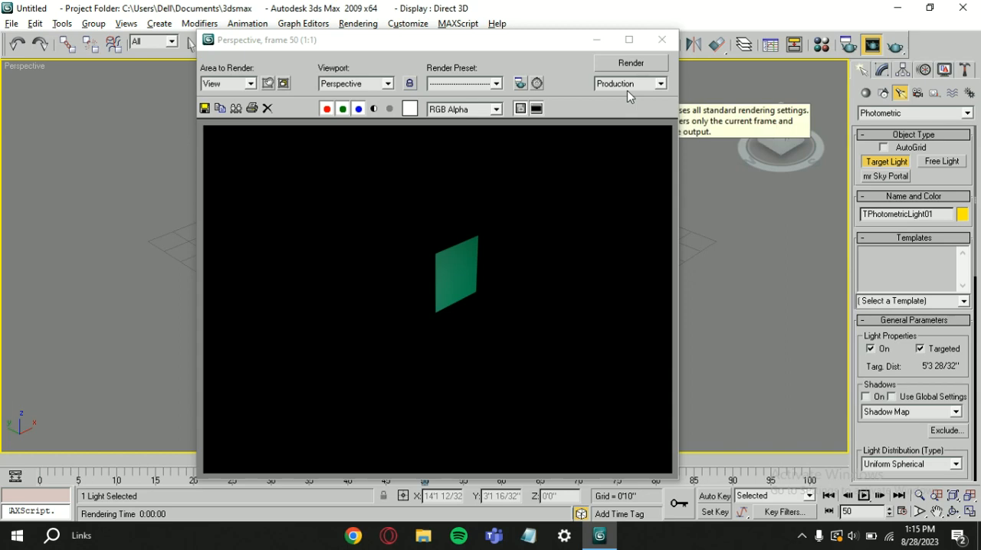
left_click(662, 39)
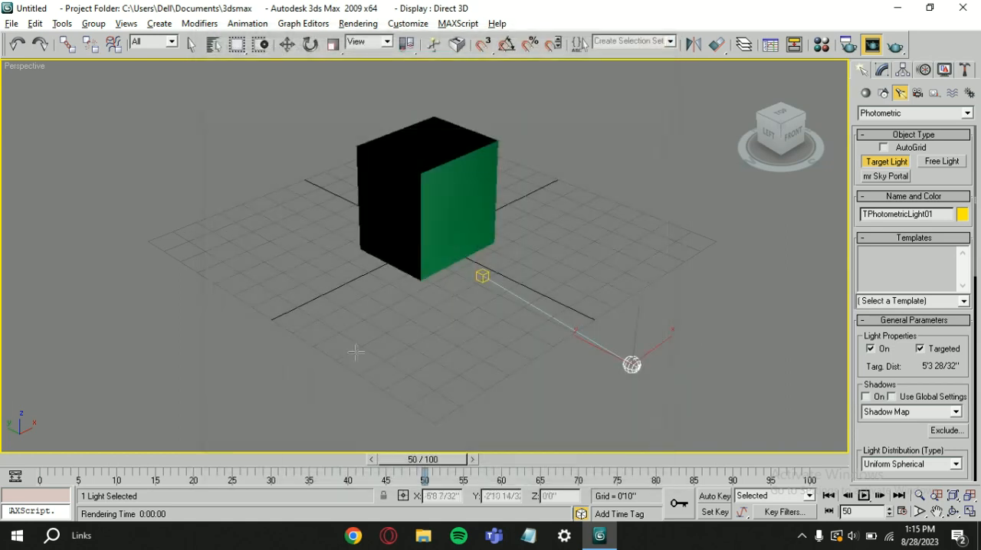
Add a second target light aimed at the box's left face, about 4'6" from its target, and render the view to check the lighting.
left_click(331, 336)
left_click_drag(337, 330, 378, 283)
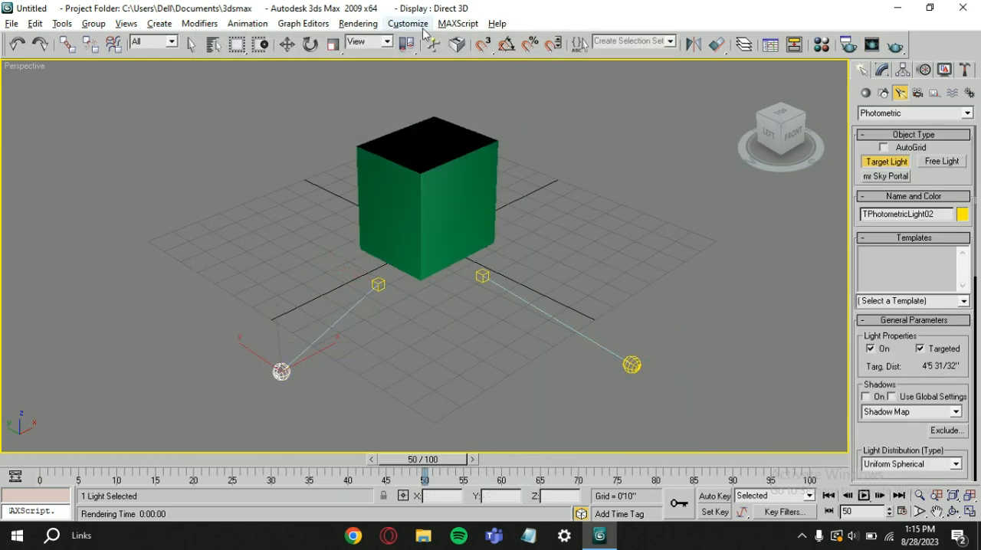
left_click(371, 31)
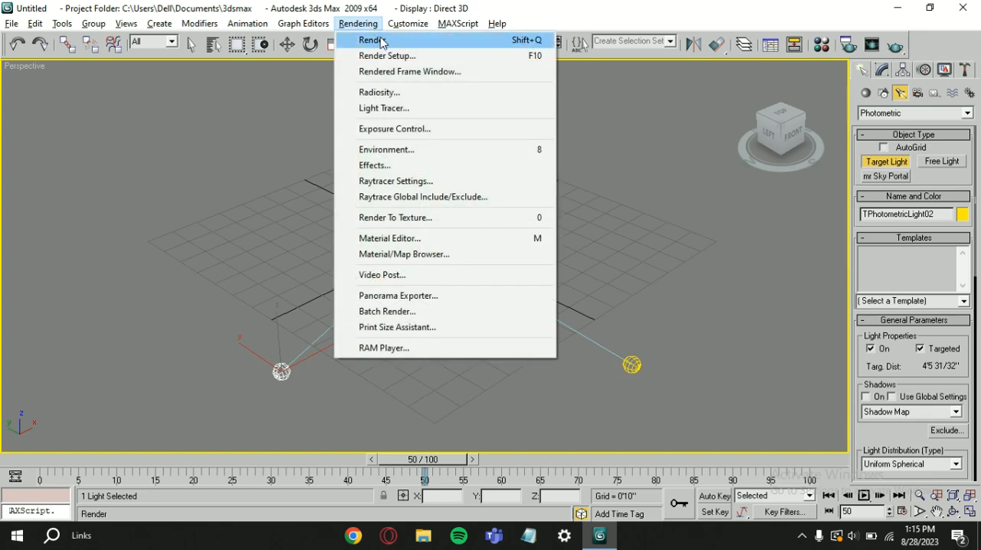
left_click(376, 40)
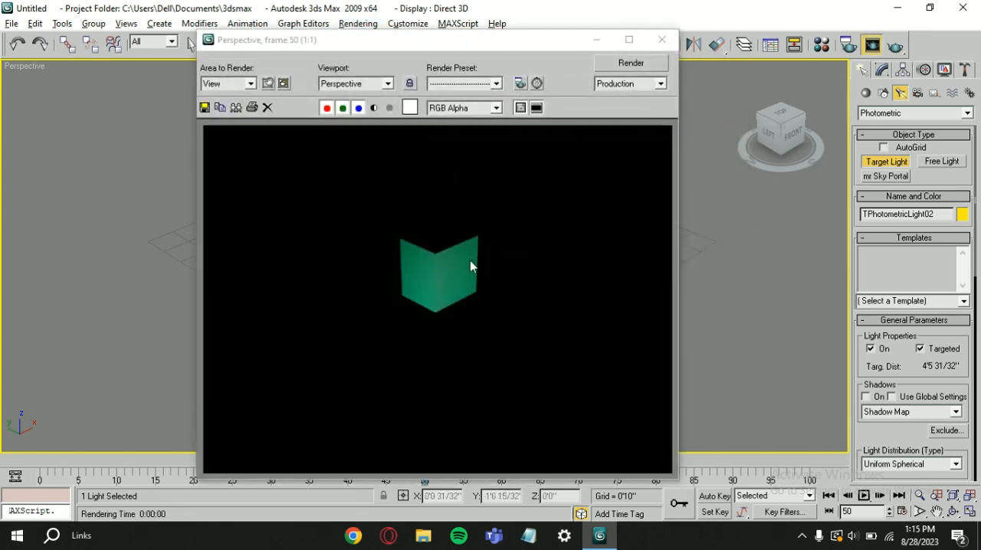
scroll(433, 272, "down", 3)
scroll(460, 268, "up", 2)
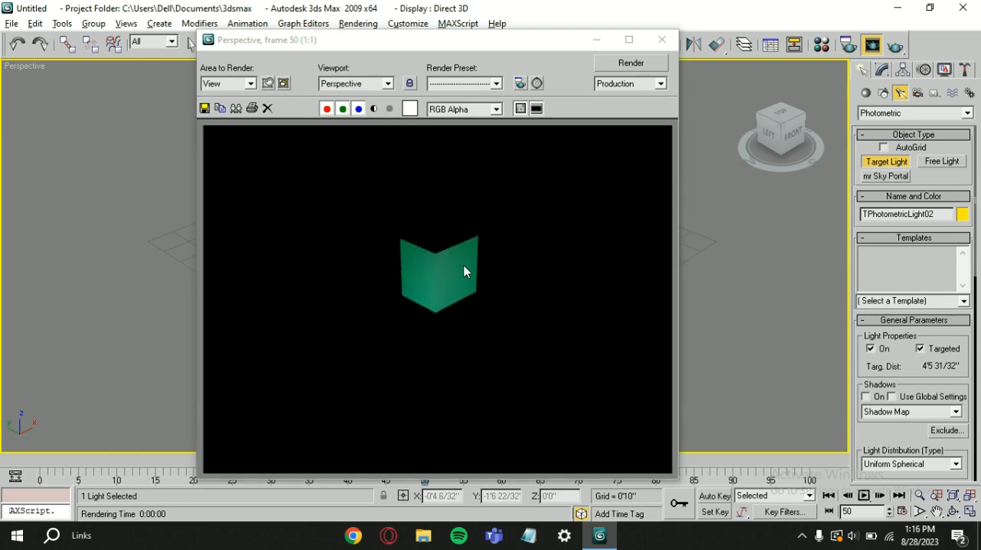
left_click(662, 39)
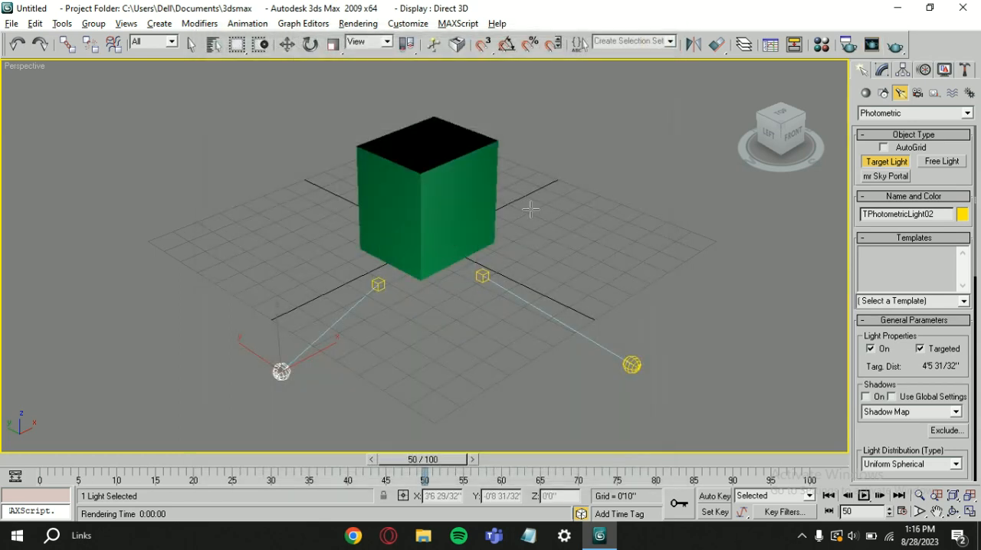
Leave light creation and delete the box and both target lights from the scene.
key("w")
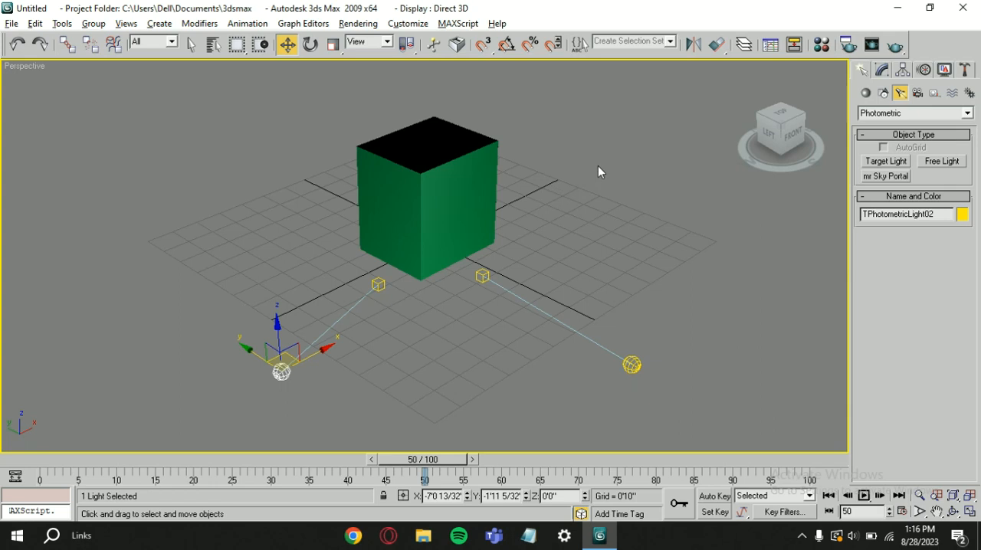
key("ctrl+a")
key("Delete")
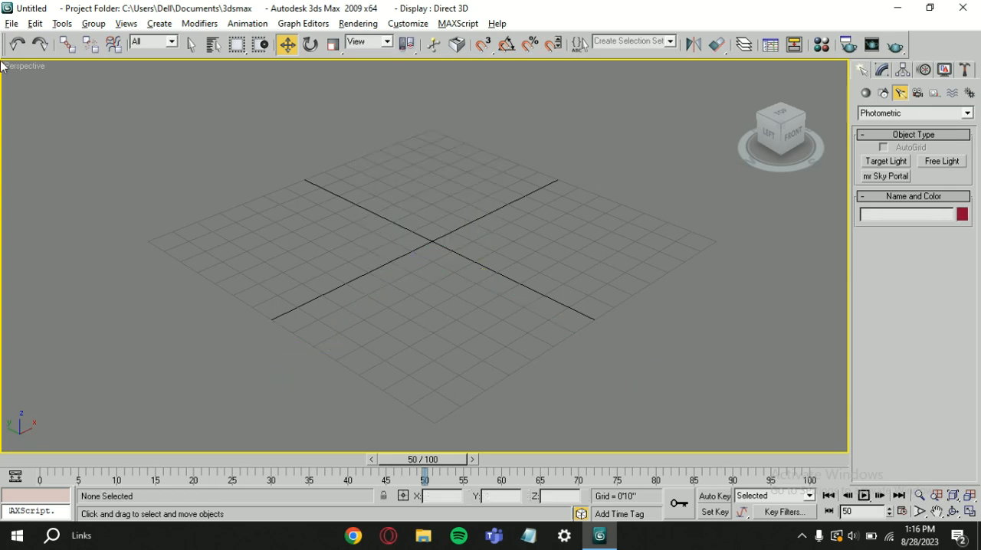
Import Car 2012 Bentley Continental GT Forza Horizon N260419.3ds, merging it with the current scene with units converted and keeping the current animation length.
left_click(11, 25)
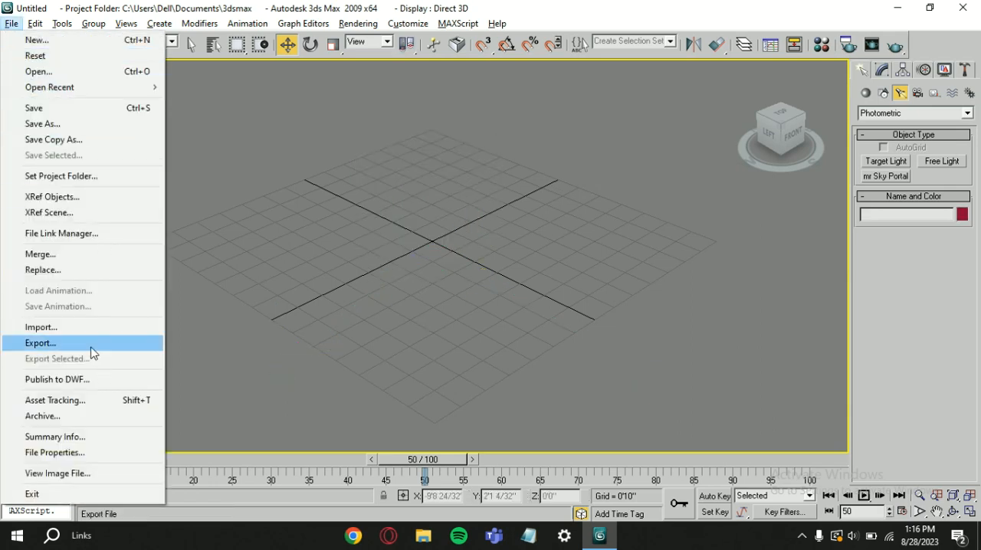
left_click(42, 327)
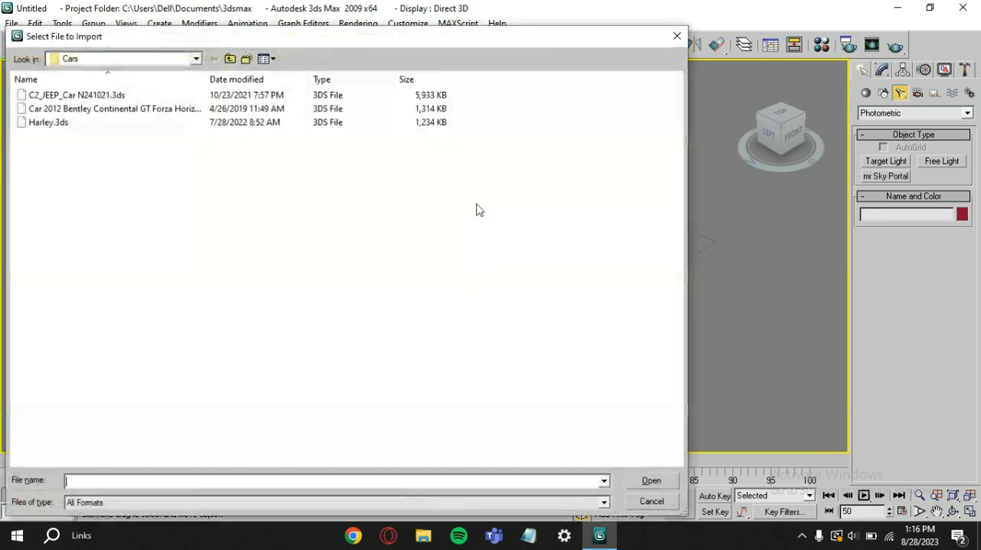
left_click(108, 109)
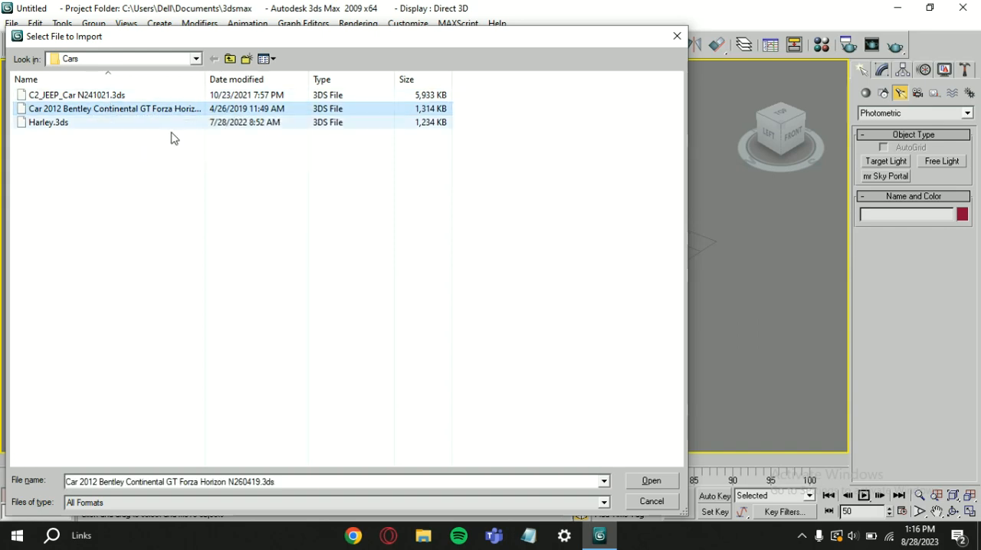
left_click(650, 481)
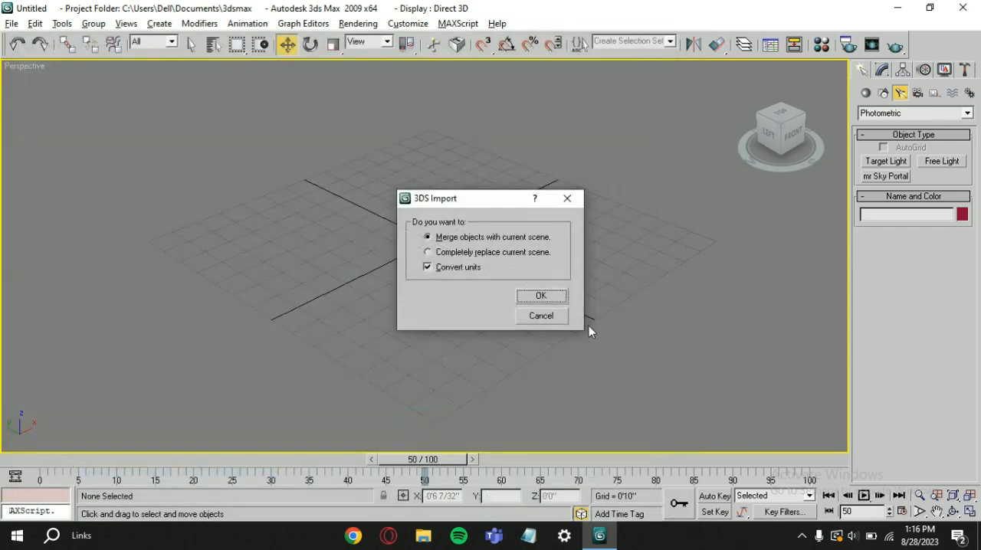
left_click(540, 297)
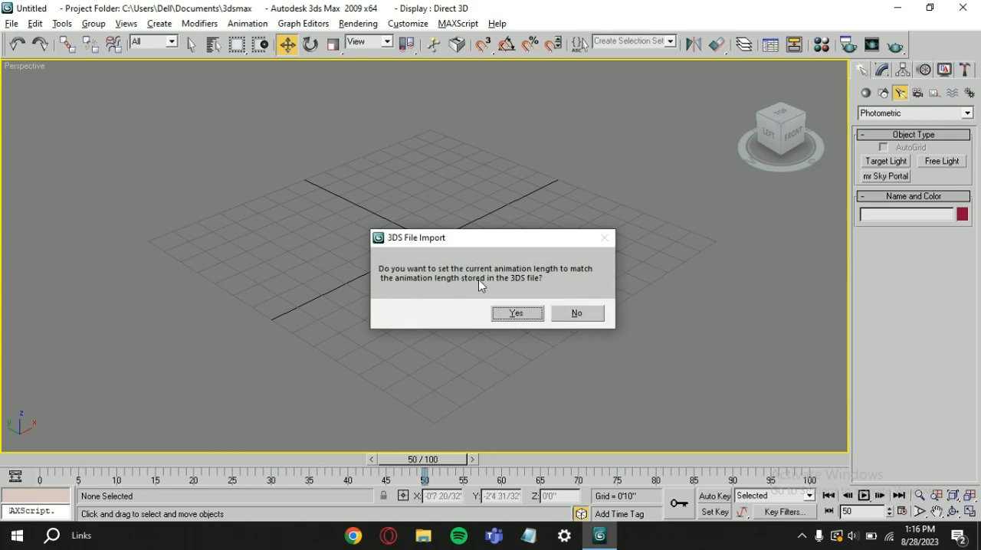
left_click(577, 313)
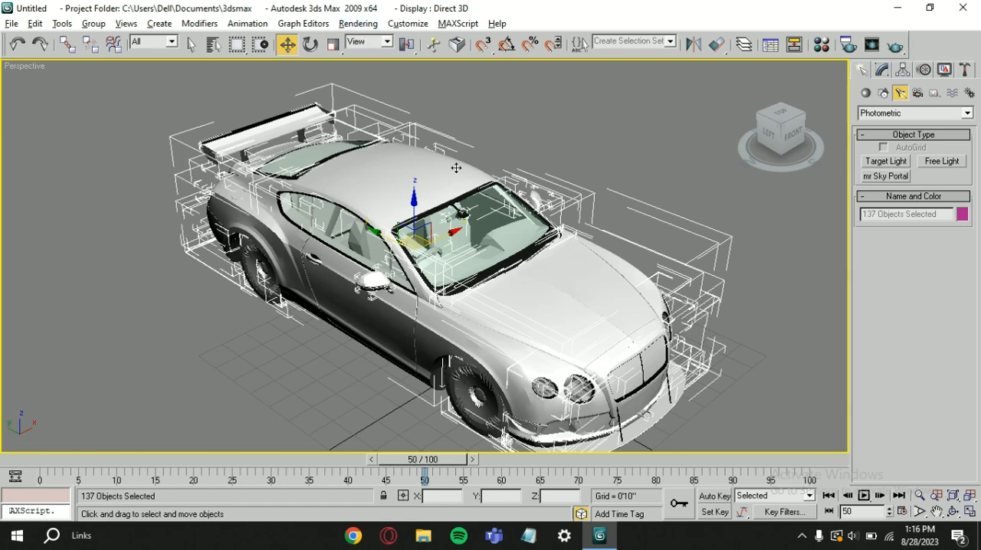
Render the perspective view of the imported Bentley, view the image, and close the rendered frame.
left_click(358, 24)
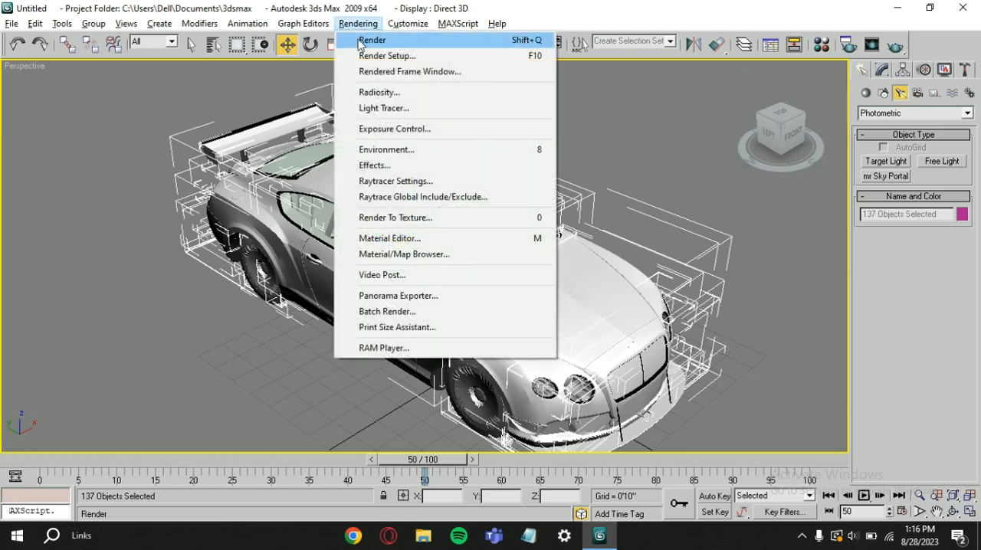
left_click(372, 40)
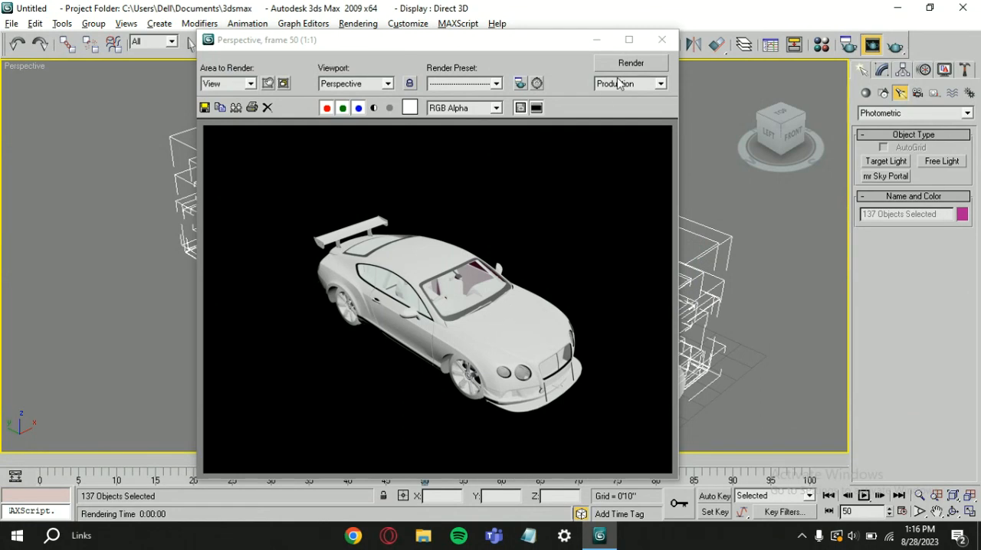
left_click(662, 39)
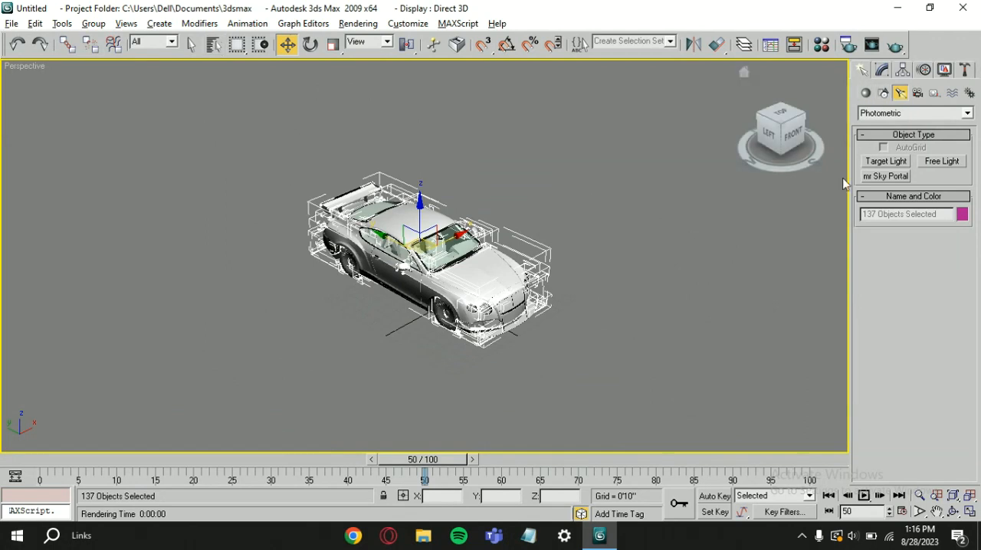
left_click(890, 164)
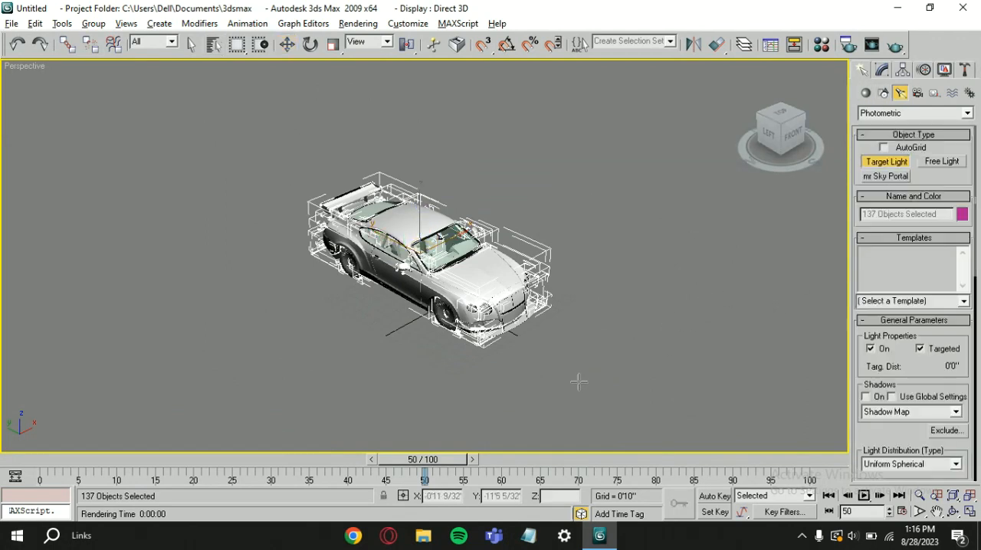
right_click(637, 361)
right_click(796, 146)
left_click(727, 233)
left_click(657, 314)
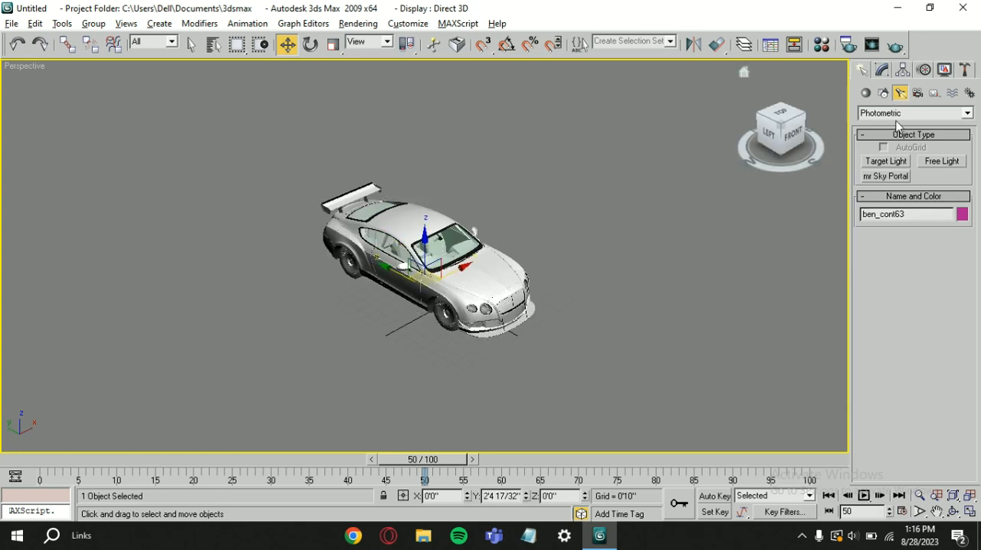
Fan eight target lights out in front of the car, aimed at its front bumper, the last about 3'11" from its target.
left_click(877, 163)
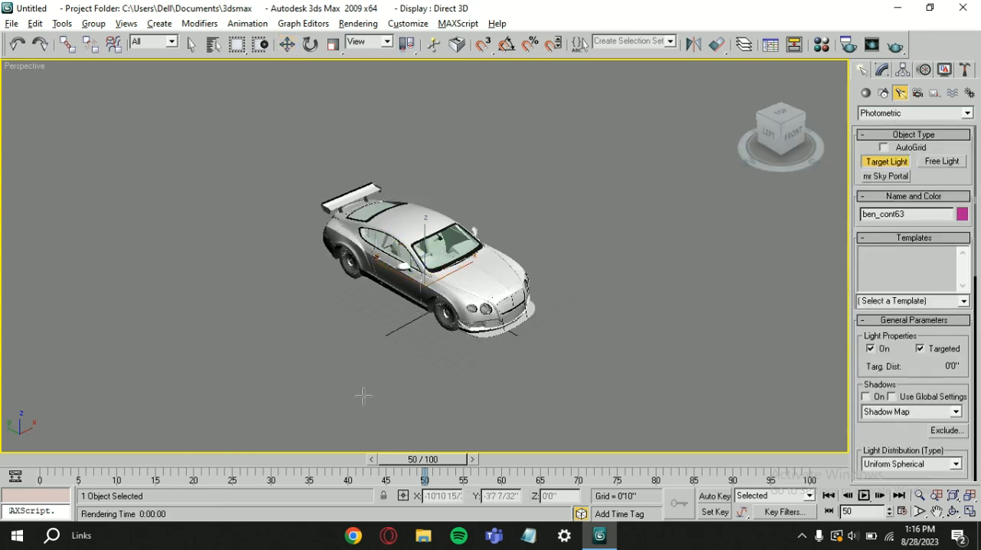
left_click_drag(567, 409, 513, 339)
left_click_drag(594, 376, 534, 333)
left_click_drag(616, 347, 545, 320)
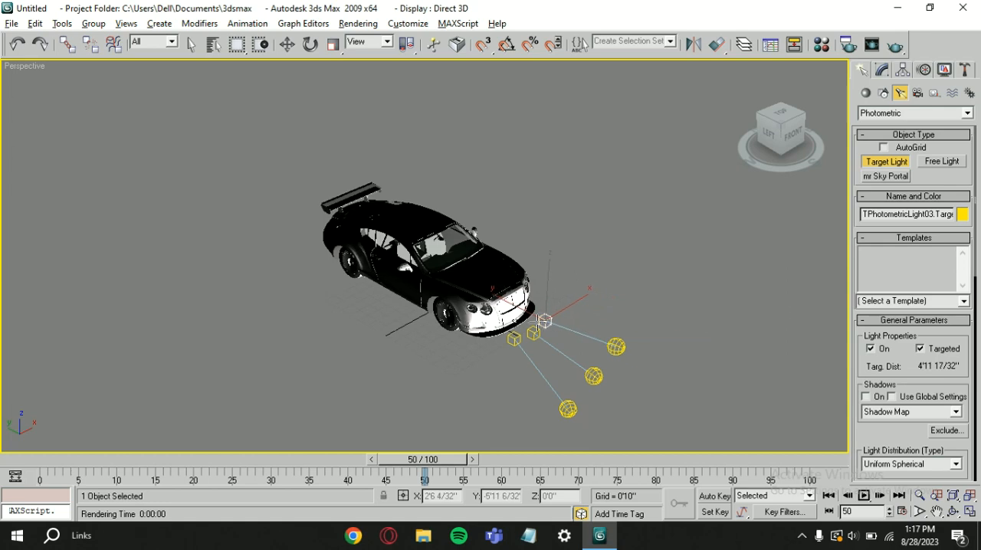
left_click_drag(504, 410, 489, 344)
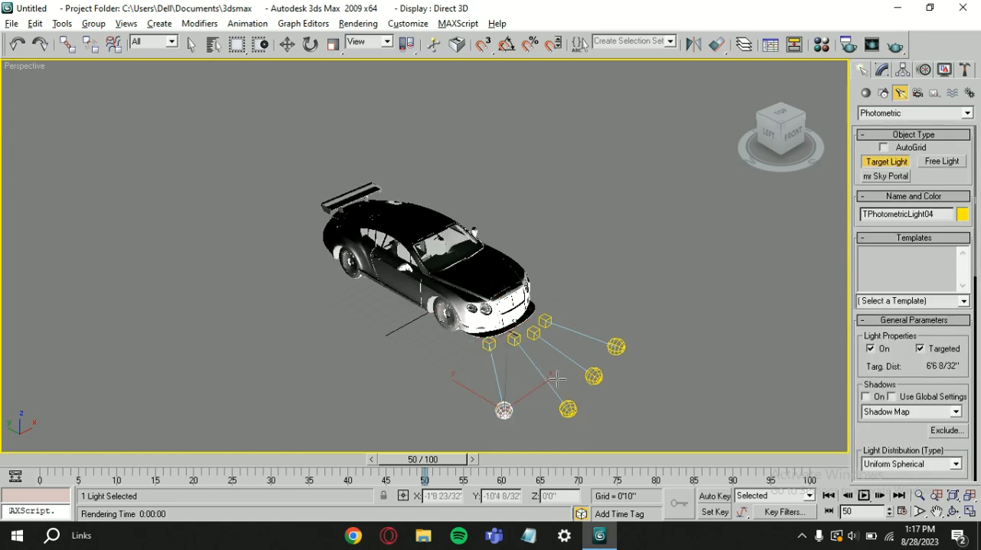
left_click_drag(564, 385, 545, 323)
left_click_drag(545, 394, 501, 350)
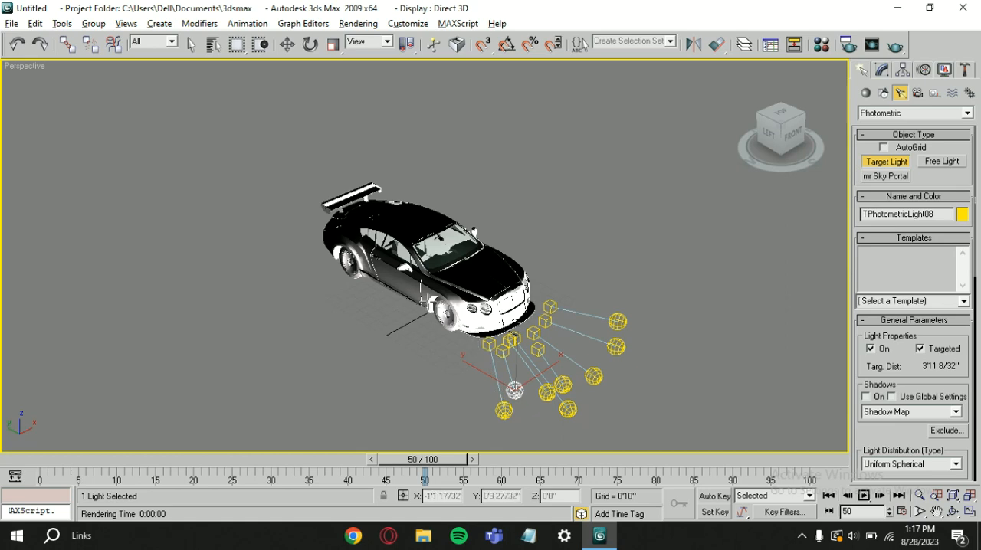
Render the perspective view of the car lit from the front, inspect the whole image, and close the rendered frame.
scroll(414, 270, "up", 6)
scroll(414, 270, "down", 4)
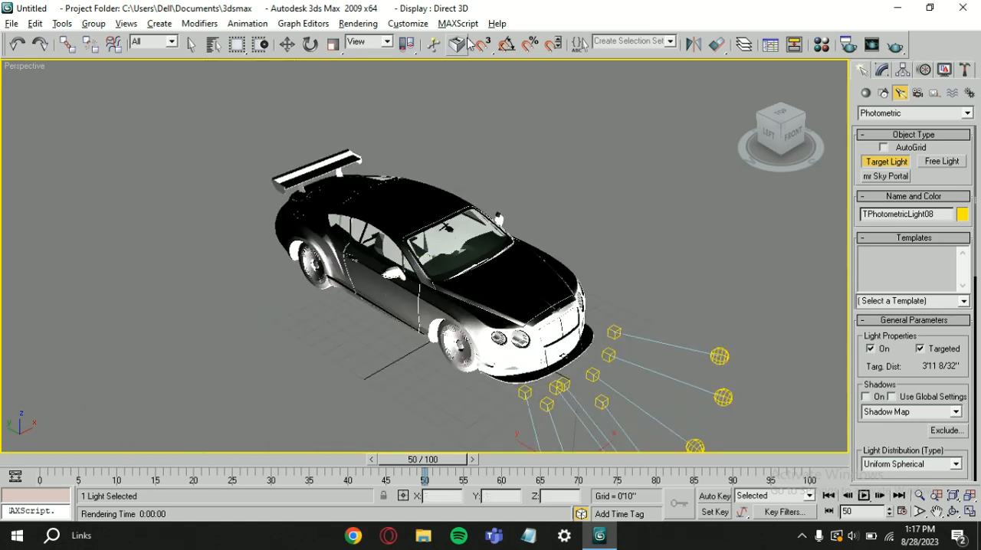
left_click(351, 25)
left_click(368, 41)
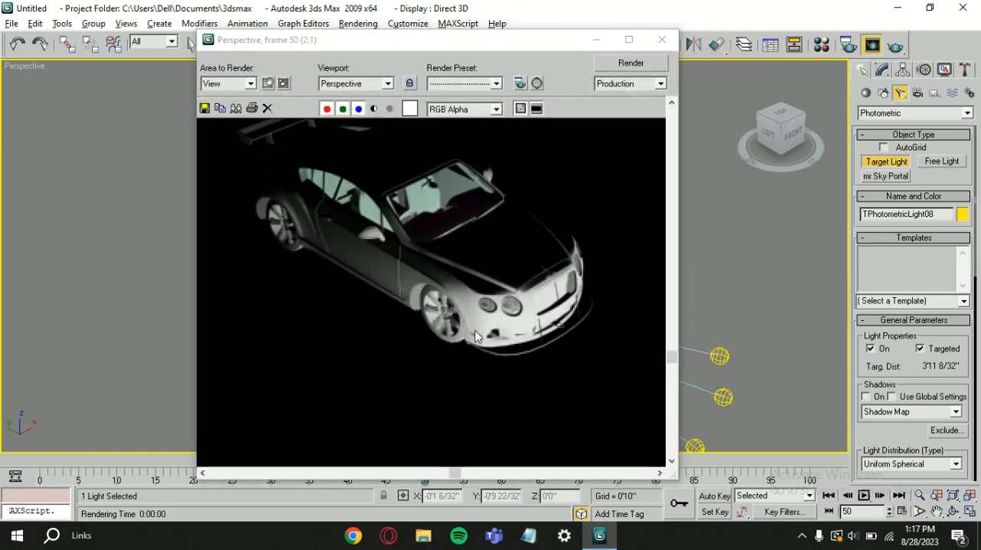
scroll(475, 334, "down", 1)
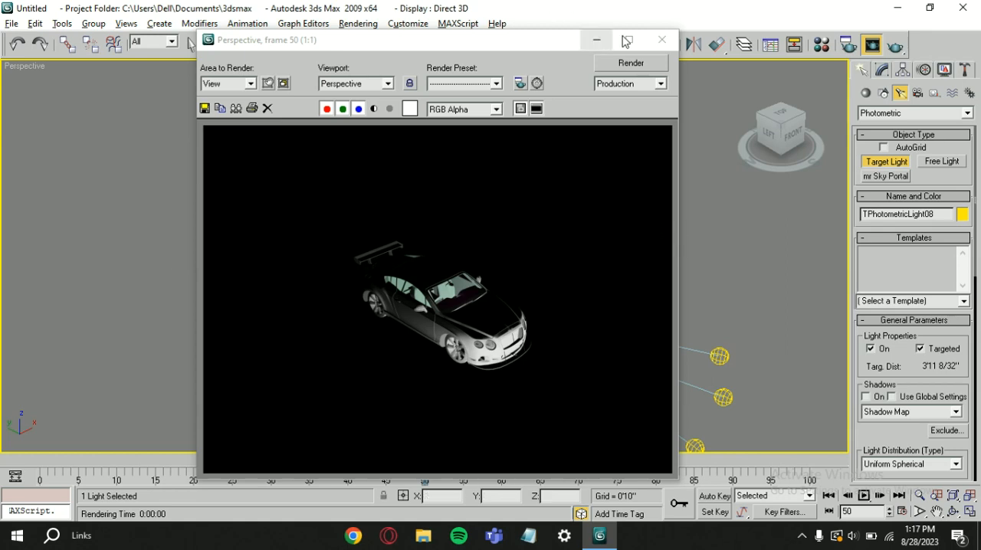
left_click(663, 39)
Leave light creation and delete all the target lights in front of the car.
scroll(624, 266, "down", 5)
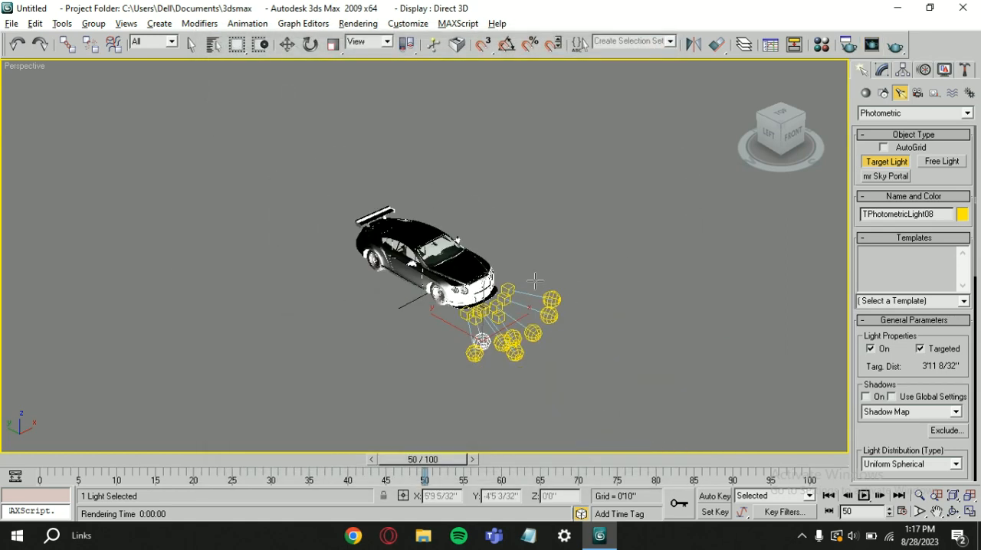
key("w")
left_click_drag(600, 270, 509, 369)
key("Delete")
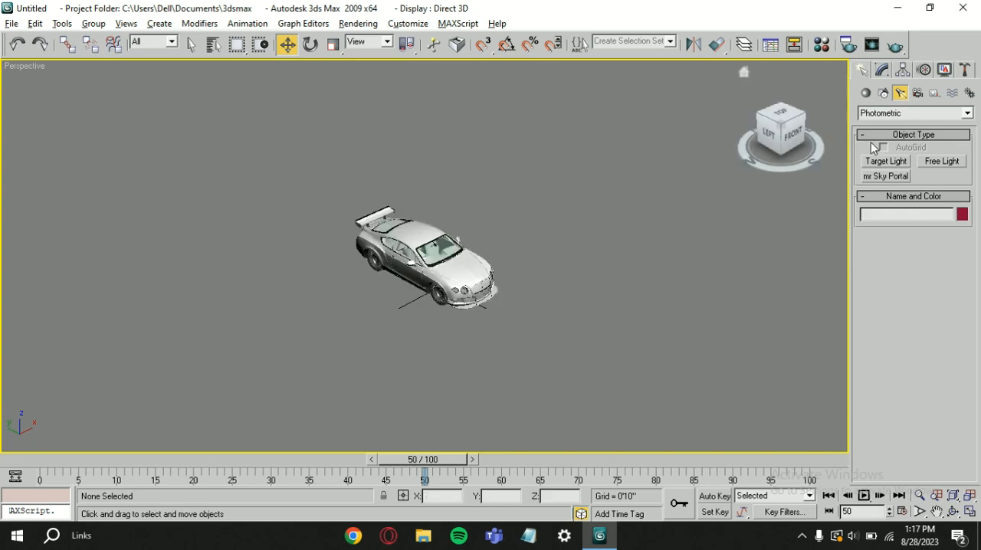
Add three target lights aimed at the car's near side, the first about 8'3" and the last about 5'1" from its target.
left_click(885, 162)
left_click_drag(335, 317, 395, 280)
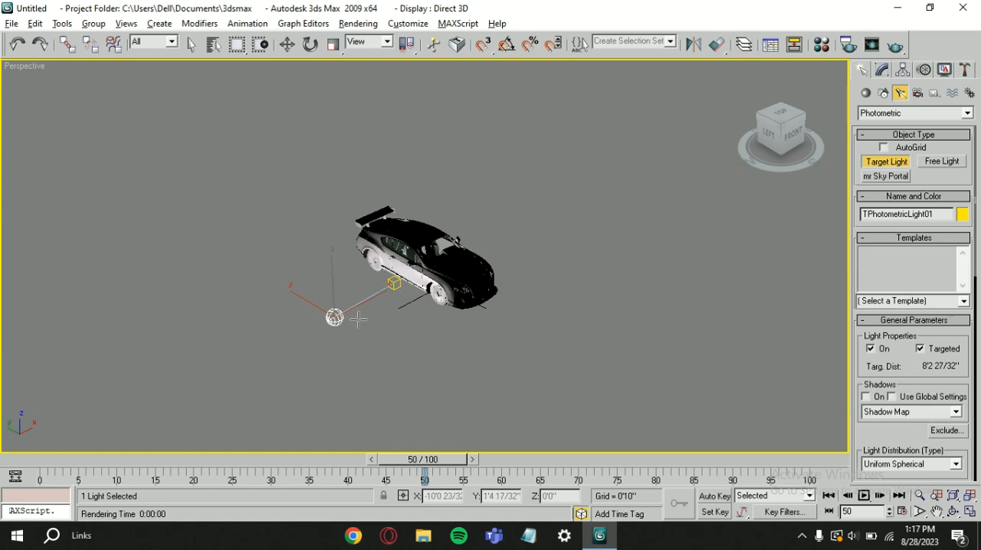
scroll(381, 313, "up", 3)
left_click_drag(346, 376, 386, 307)
left_click_drag(288, 309, 353, 279)
Render the perspective view to check the lighting on the car's near side, and close the rendered frame.
left_click(358, 23)
left_click(361, 44)
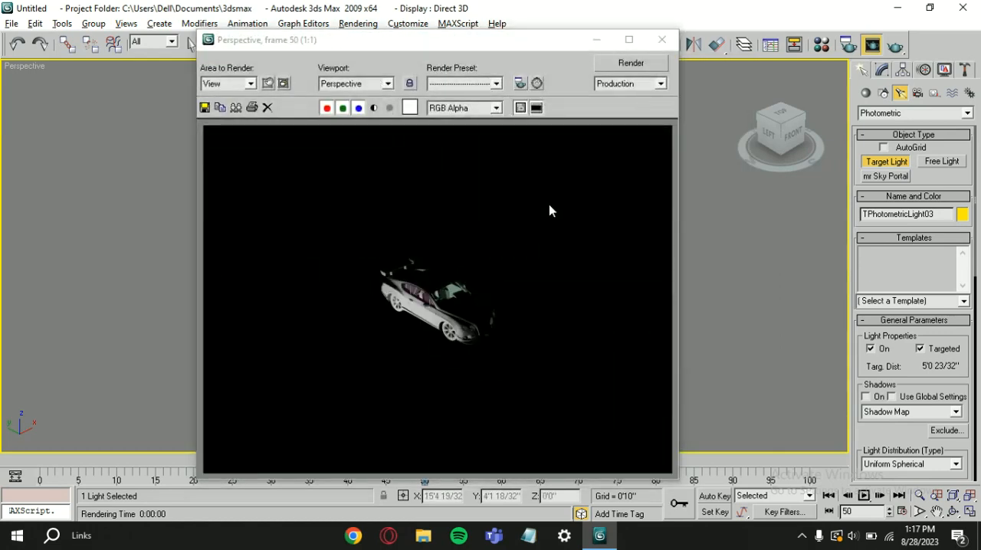
left_click(661, 40)
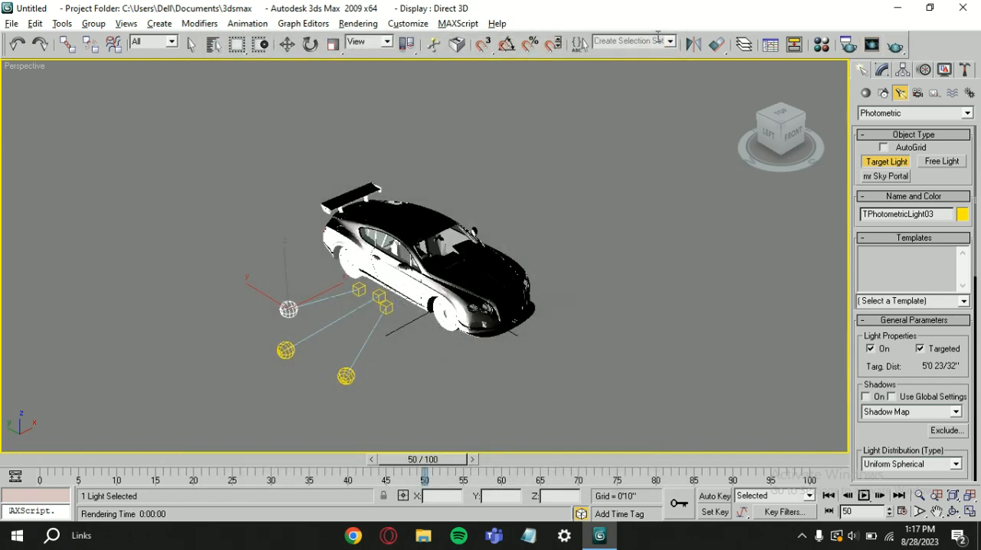